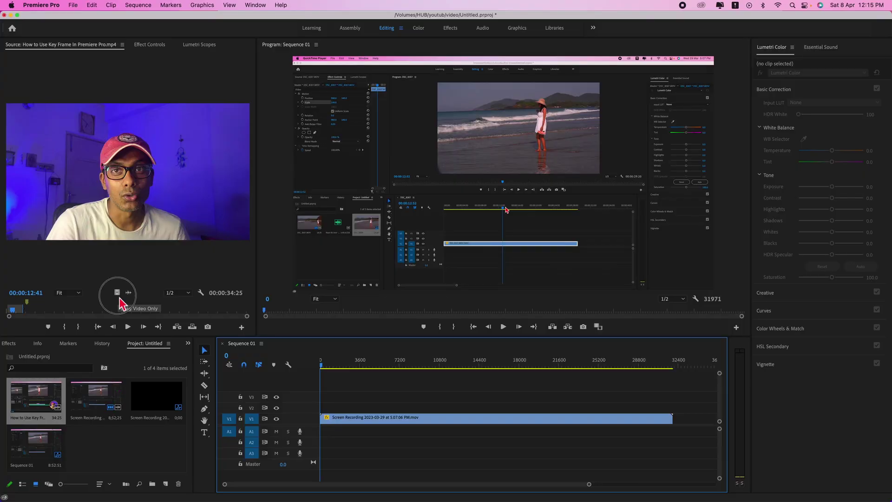
Place 'How to Use Key Frame In Premiere Pro.mp4' on V2 above the screen recording and select it.
{"action": "left_click_drag", "start_coordinate": [333, 395], "coordinate": [326, 407]}
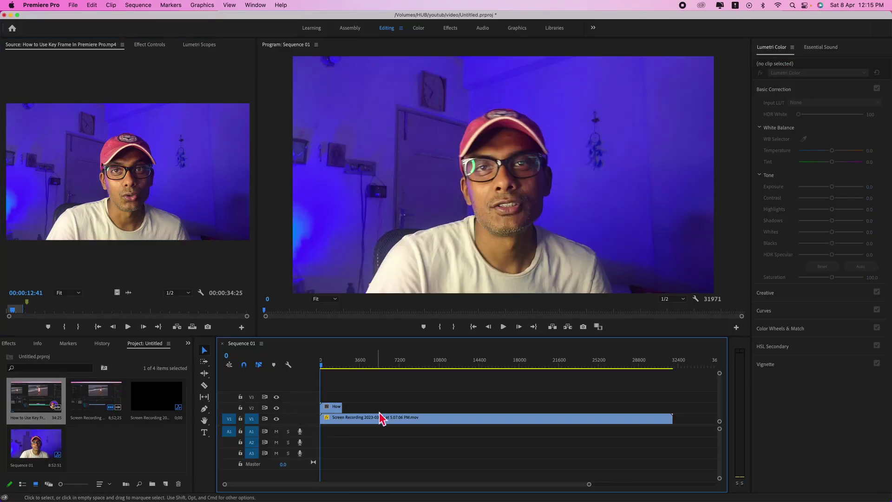
{"action": "left_click", "coordinate": [337, 409]}
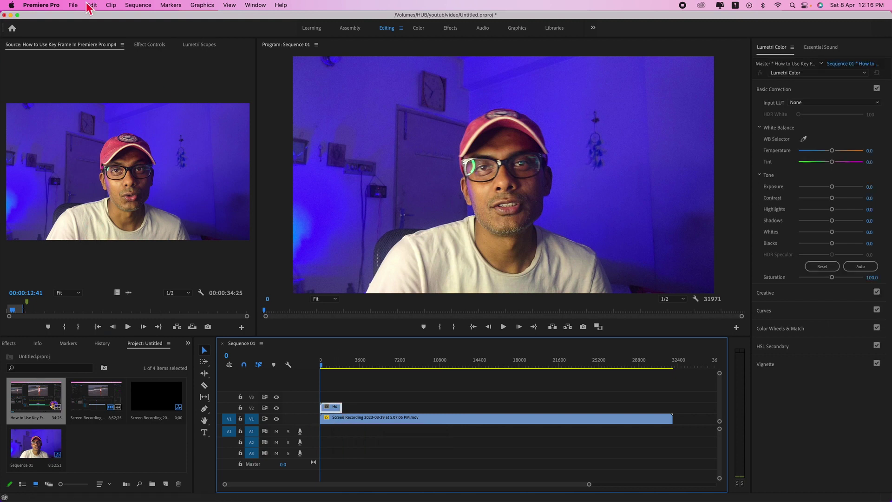
Add an ellipse opacity mask to the webcam clip and stretch it into a circle around the face.
{"action": "left_click", "coordinate": [150, 45]}
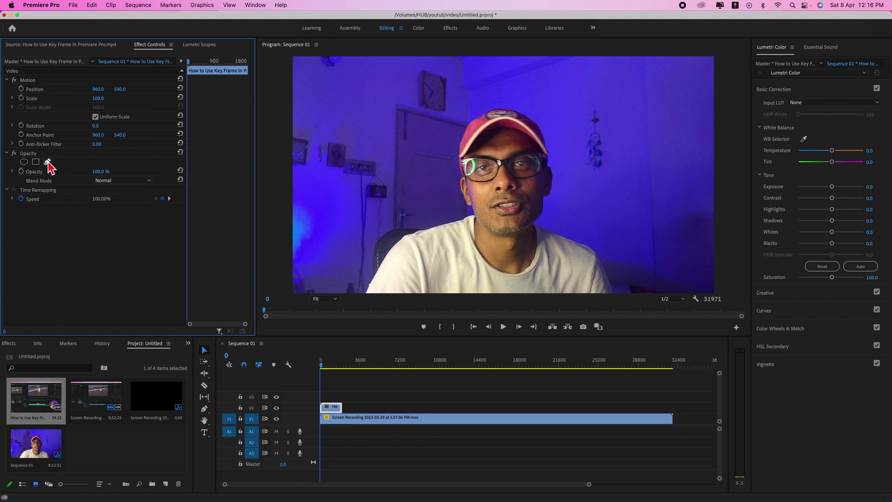
{"action": "left_click", "coordinate": [24, 162]}
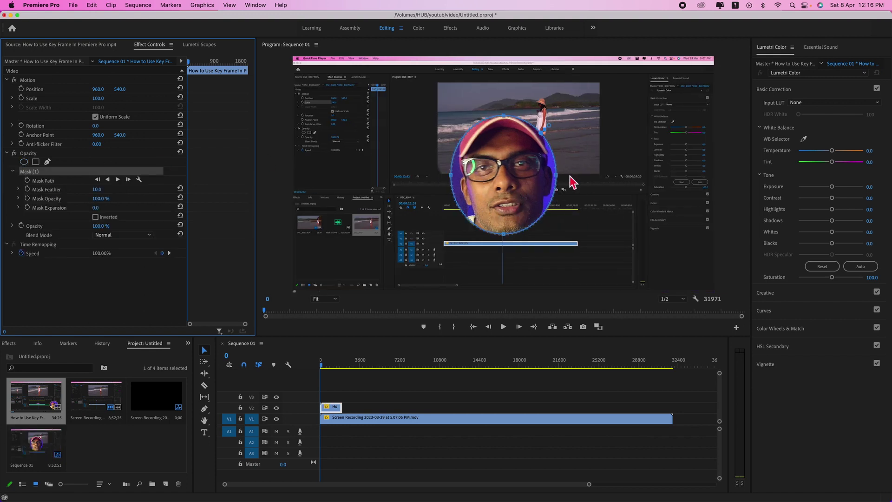
{"action": "left_click_drag", "start_coordinate": [557, 176], "coordinate": [581, 176]}
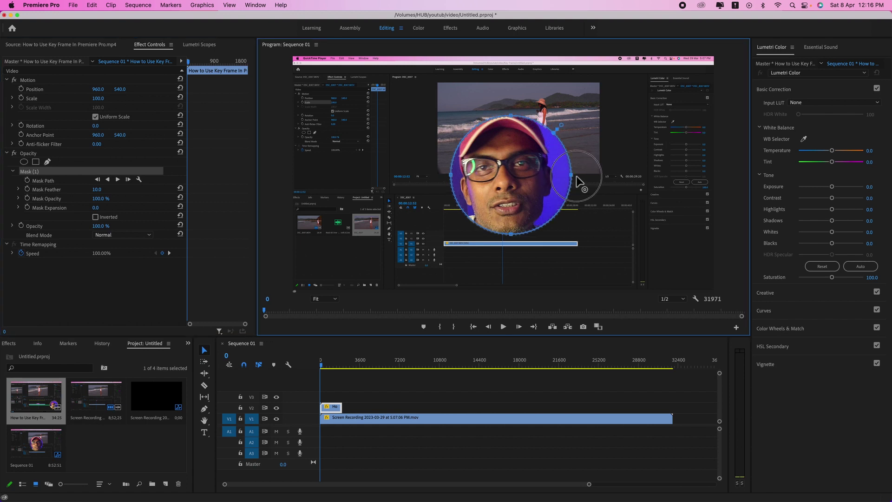
{"action": "left_click_drag", "start_coordinate": [512, 232], "coordinate": [516, 258]}
{"action": "left_click_drag", "start_coordinate": [446, 188], "coordinate": [430, 185]}
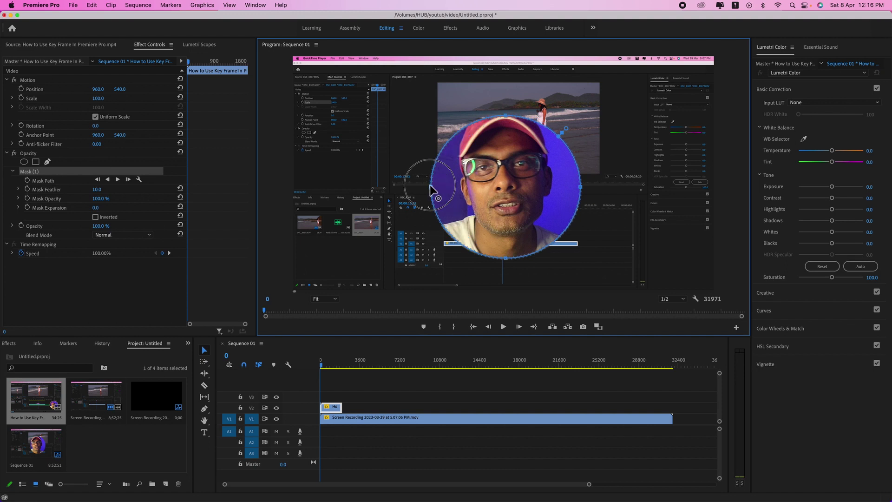
{"action": "left_click_drag", "start_coordinate": [507, 114], "coordinate": [507, 96]}
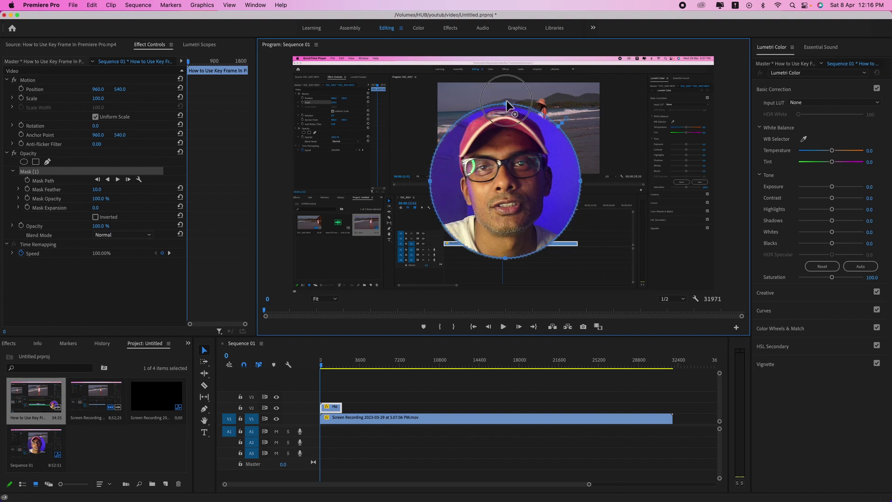
{"action": "left_click_drag", "start_coordinate": [506, 258], "coordinate": [506, 283]}
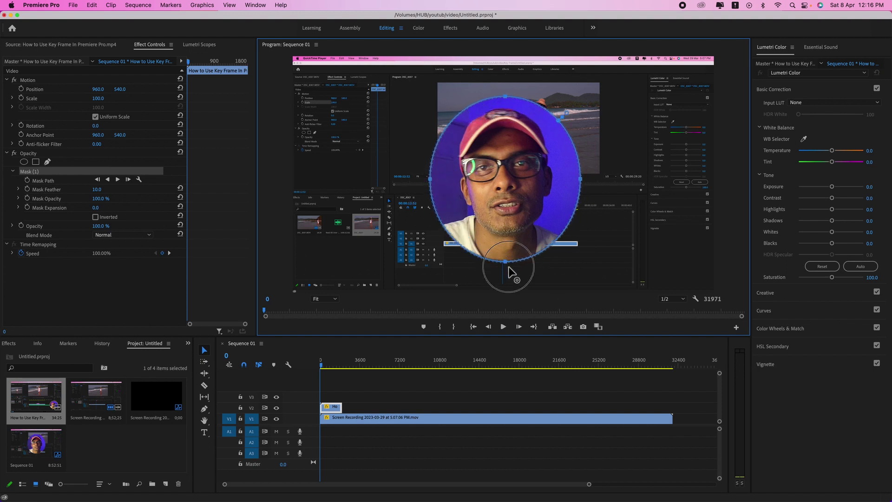
{"action": "left_click_drag", "start_coordinate": [581, 190], "coordinate": [610, 190]}
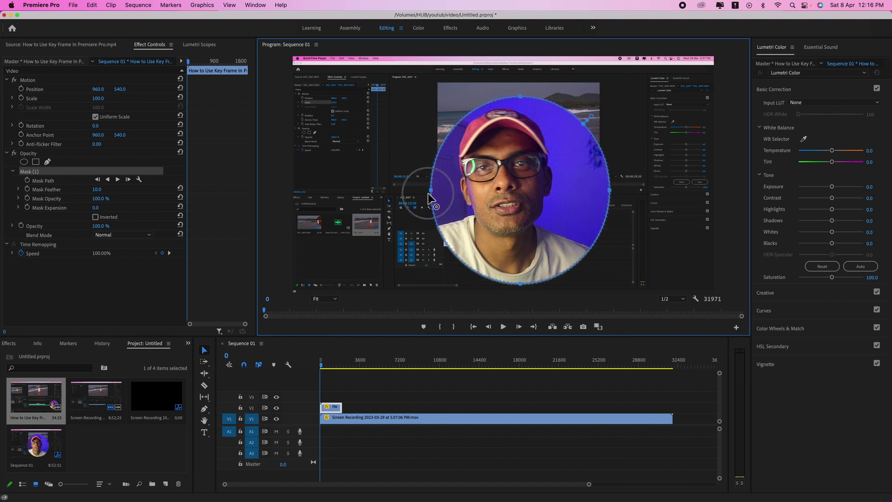
{"action": "left_click_drag", "start_coordinate": [428, 194], "coordinate": [408, 196]}
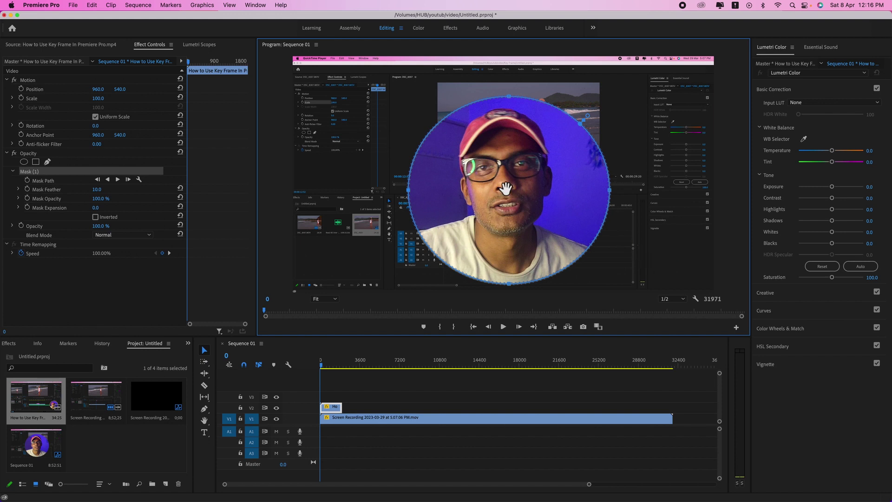
Scale the webcam clip down to 42% and move the circular mask back over the face.
{"action": "left_click", "coordinate": [101, 99]}
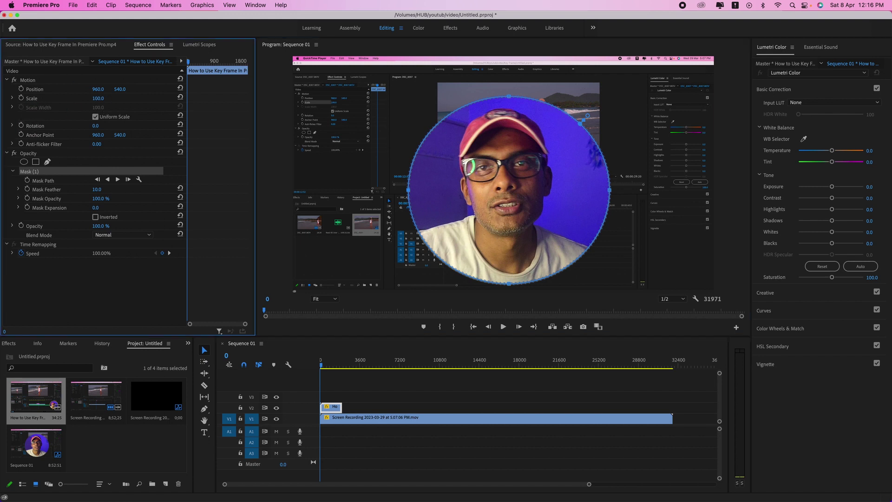
{"action": "left_click_drag", "start_coordinate": [100, 99], "coordinate": [89, 98]}
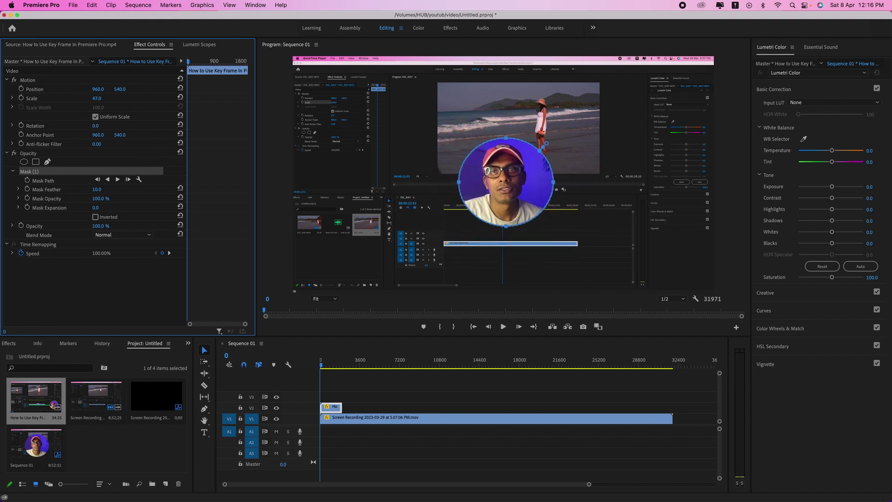
{"action": "left_click_drag", "start_coordinate": [121, 100], "coordinate": [114, 103]}
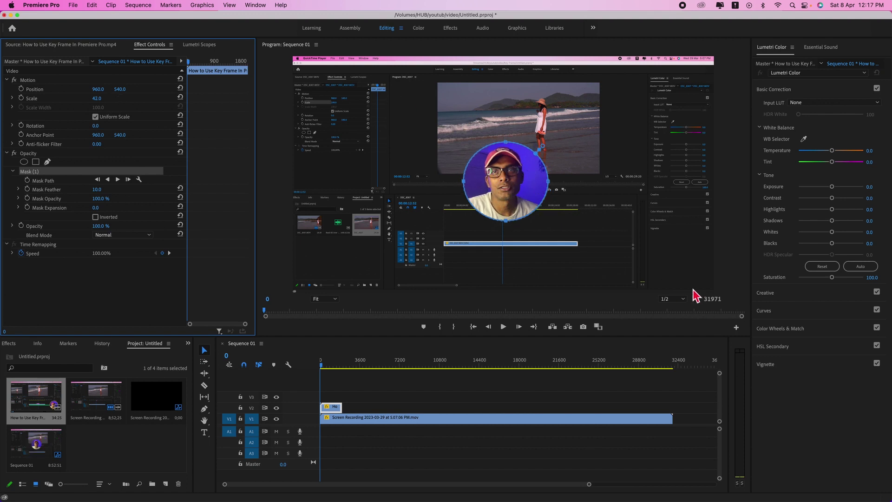
{"action": "left_click_drag", "start_coordinate": [524, 189], "coordinate": [590, 226]}
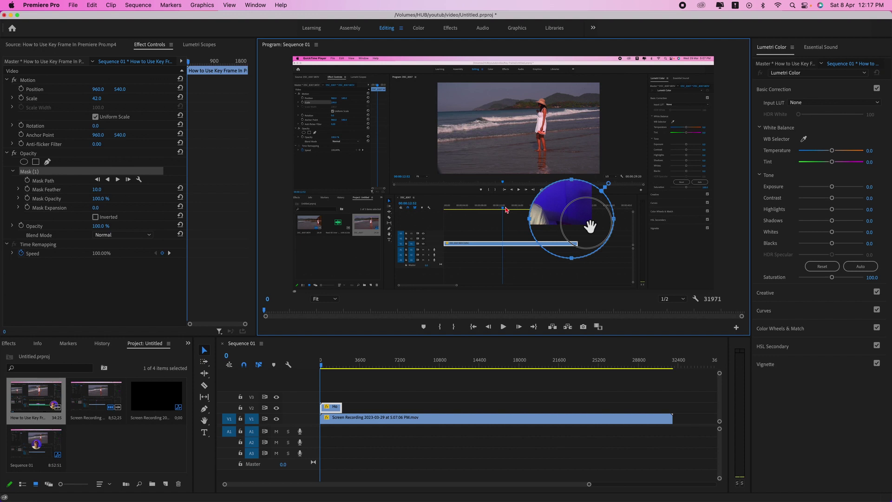
{"action": "mouse_move", "coordinate": [590, 226]}
{"action": "left_mouse_down"}
{"action": "mouse_move", "coordinate": [516, 188]}
{"action": "mouse_move", "coordinate": [524, 189]}
{"action": "left_mouse_up"}
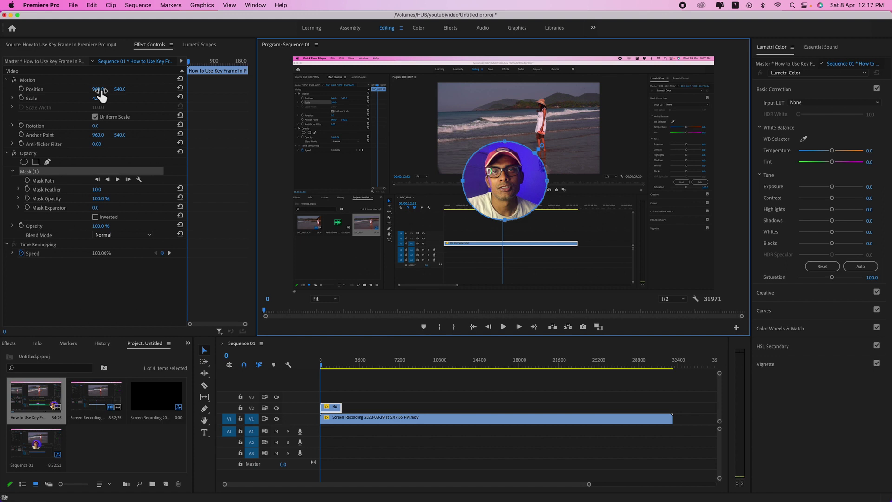
Move the webcam circle to the bottom-right corner, setting Position to 1635.0, 827.0.
{"action": "left_click_drag", "start_coordinate": [99, 89], "coordinate": [506, 210]}
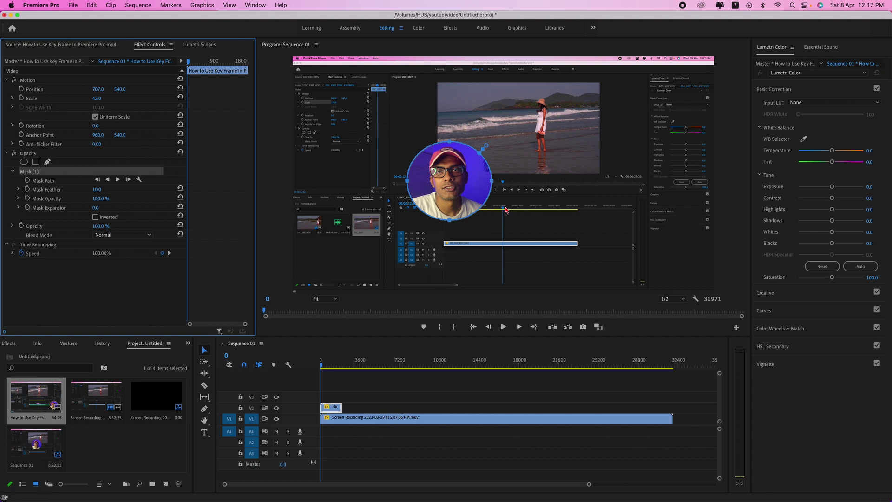
{"action": "key", "text": "Right"}
{"action": "key", "text": "Right"}
{"action": "key", "text": "Right"}
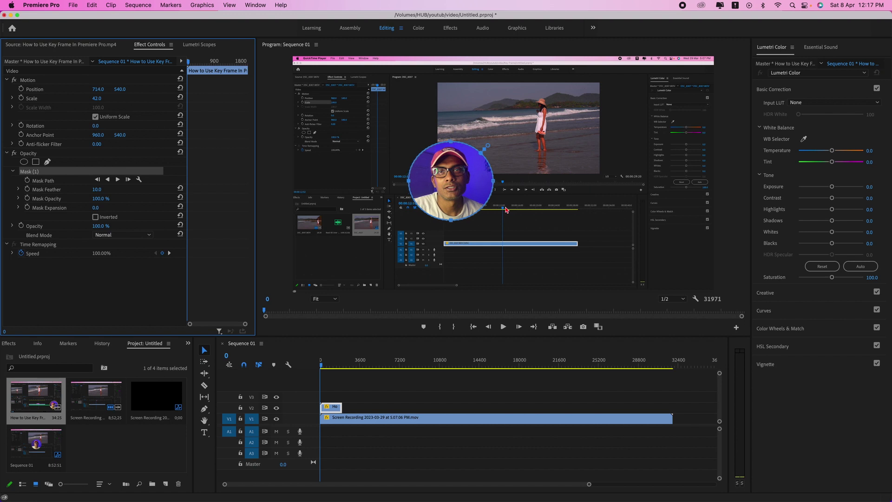
{"action": "left_click_drag", "start_coordinate": [506, 209], "coordinate": [561, 209]}
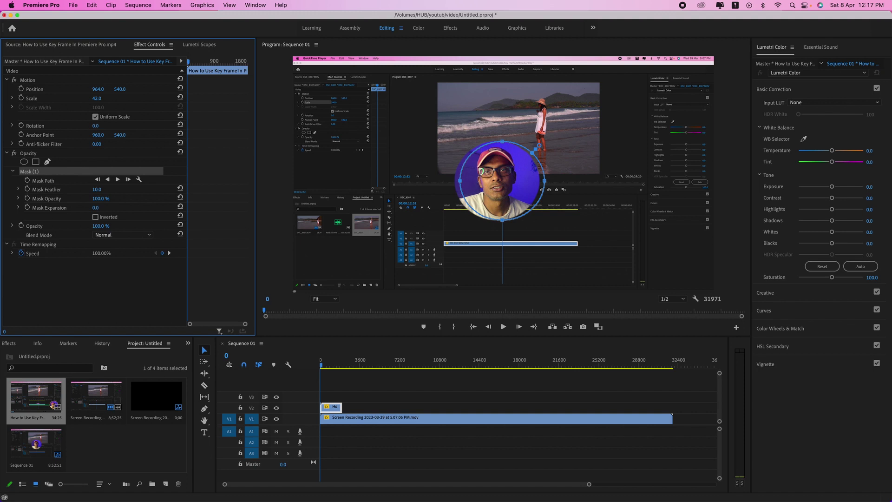
{"action": "key", "text": "Right"}
{"action": "key", "text": "Right"}
{"action": "key", "text": "Right"}
{"action": "left_click_drag", "start_coordinate": [506, 180], "coordinate": [586, 181]}
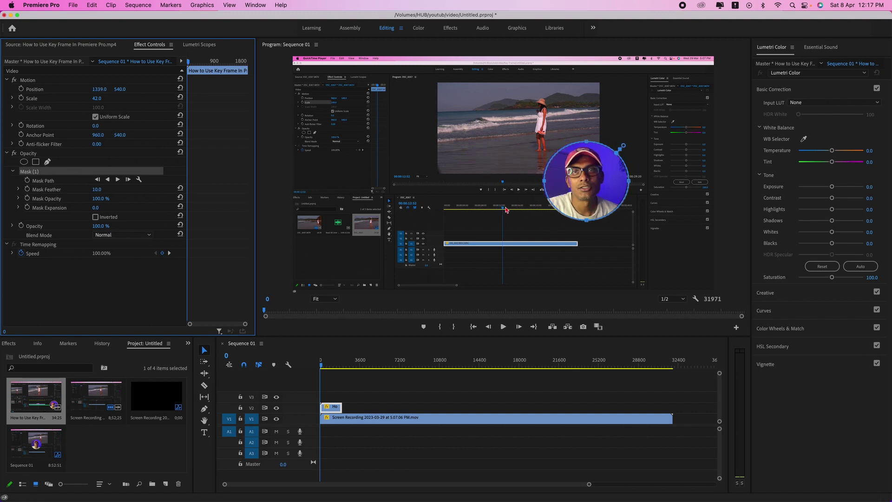
{"action": "key", "text": "Right"}
{"action": "key", "text": "Right"}
{"action": "key", "text": "Right"}
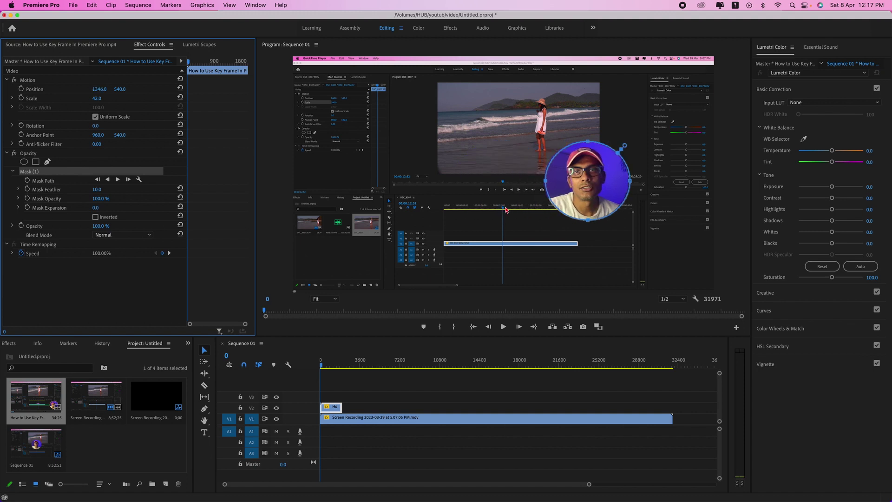
{"action": "left_click_drag", "start_coordinate": [99, 89], "coordinate": [93, 95]}
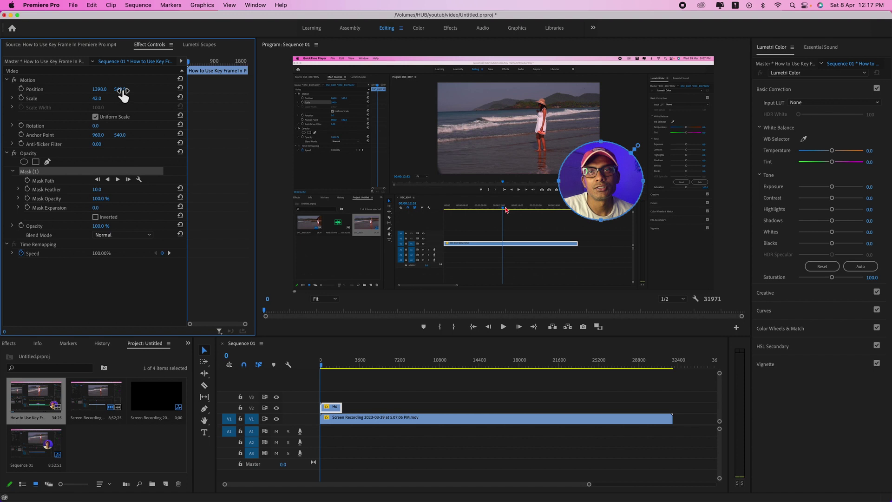
{"action": "left_click_drag", "start_coordinate": [120, 89], "coordinate": [222, 89]}
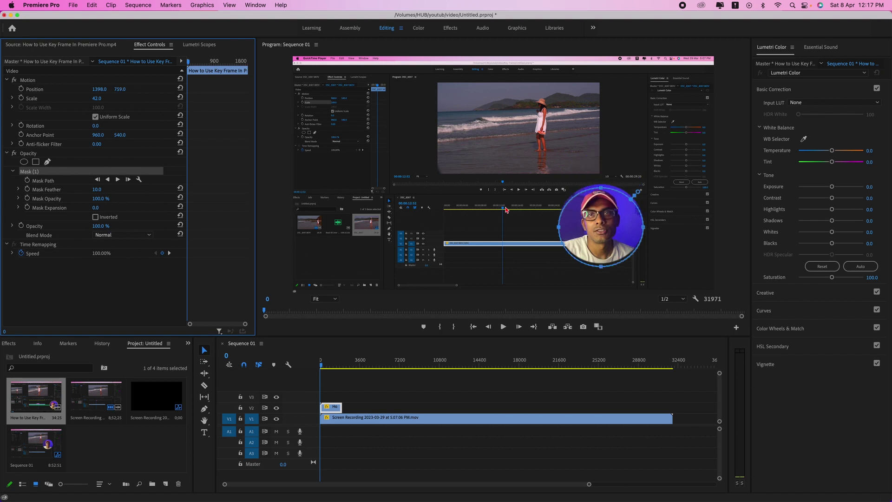
{"action": "left_click_drag", "start_coordinate": [221, 89], "coordinate": [253, 89]}
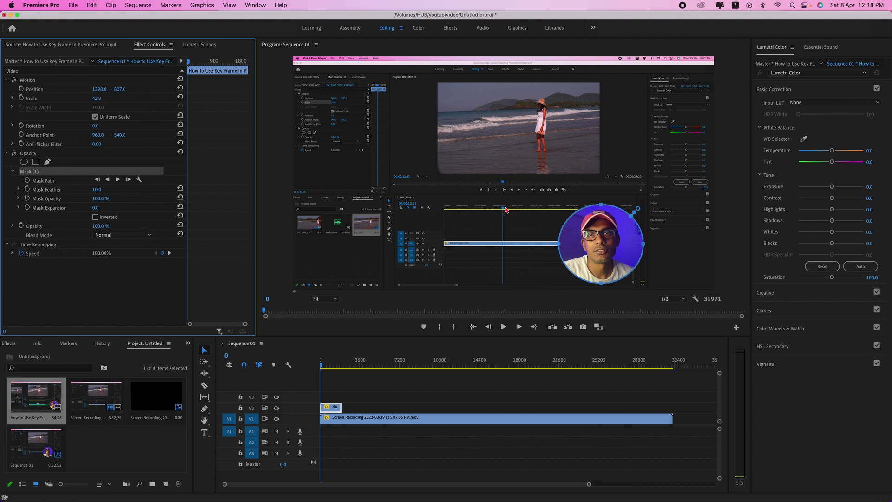
{"action": "left_click_drag", "start_coordinate": [100, 88], "coordinate": [209, 88]}
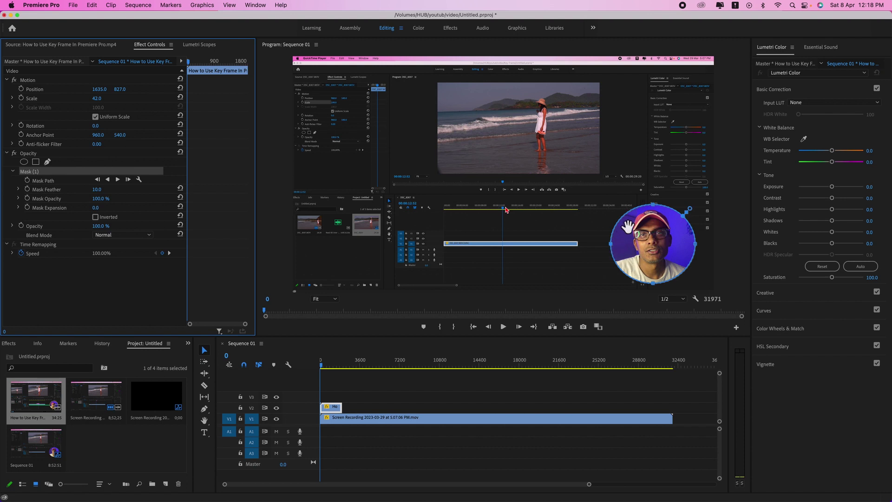
Draw a grey circle over the webcam bubble with the Ellipse Tool, creating a Graphic clip on V3.
{"action": "left_click", "coordinate": [348, 419]}
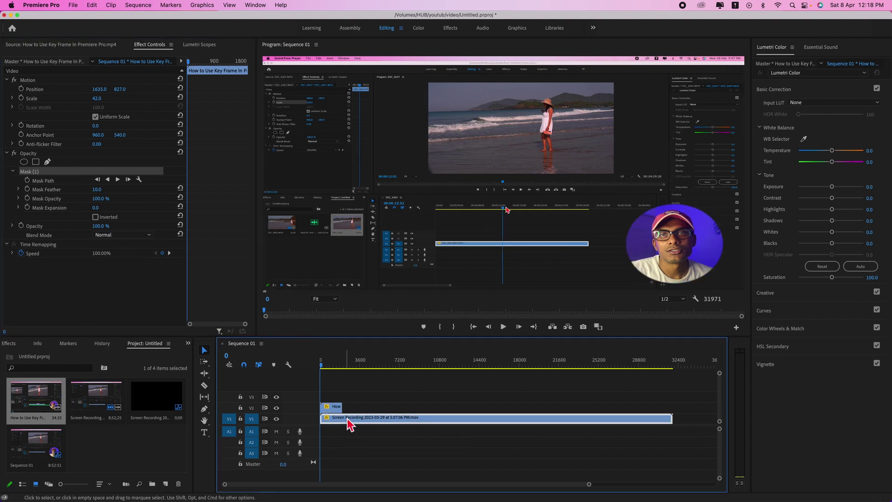
{"action": "left_click", "coordinate": [205, 411]}
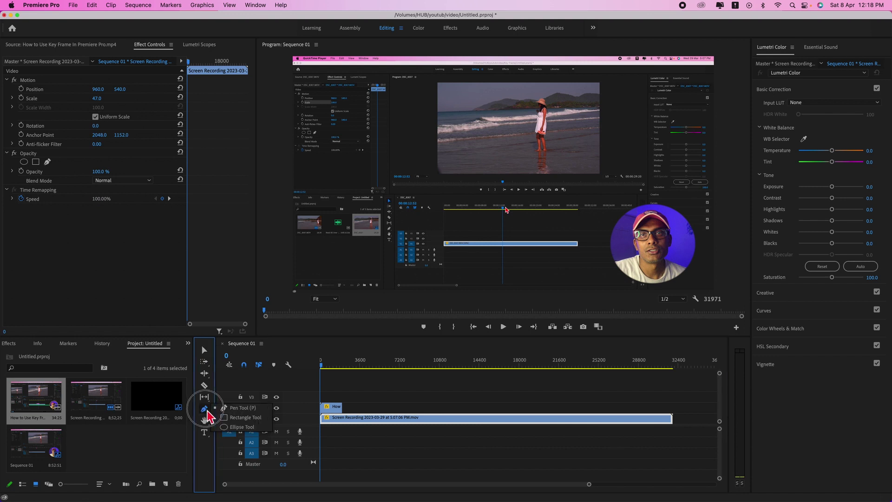
{"action": "left_click", "coordinate": [248, 430]}
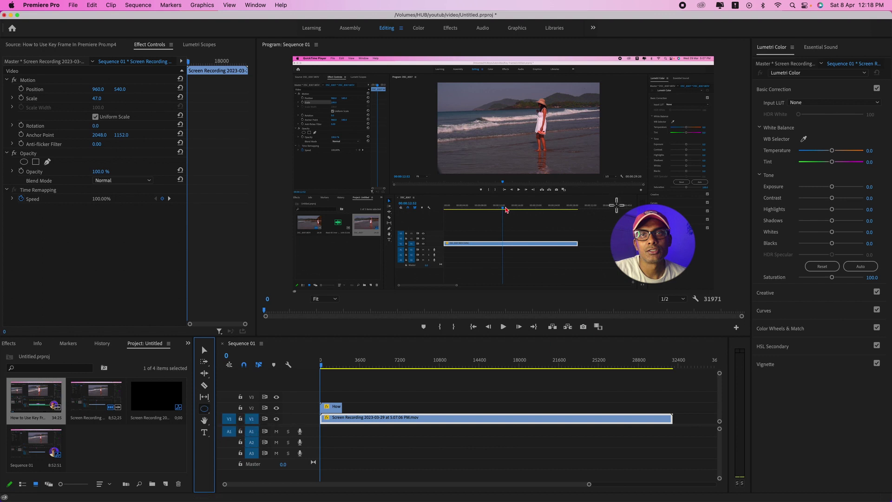
{"action": "left_click_drag", "start_coordinate": [614, 202], "coordinate": [699, 287]}
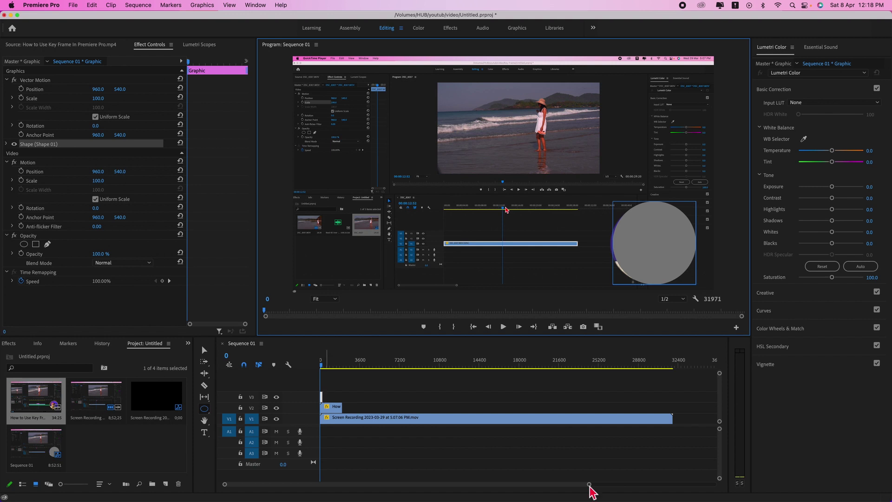
{"action": "left_click_drag", "start_coordinate": [590, 484], "coordinate": [465, 463]}
{"action": "scroll", "coordinate": [457, 463], "scroll_direction": "up", "scroll_amount": 2}
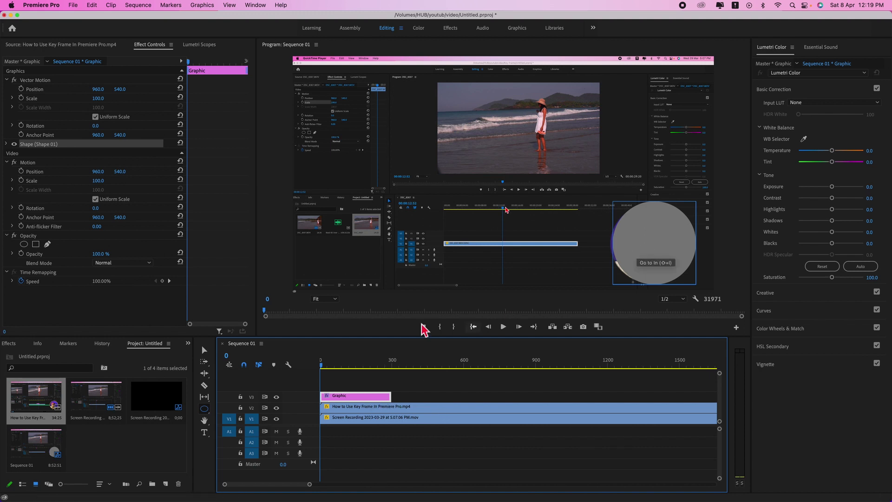
Move the webcam clip up to V4 above the Graphic clip, then select the circle shape.
{"action": "left_click", "coordinate": [421, 409]}
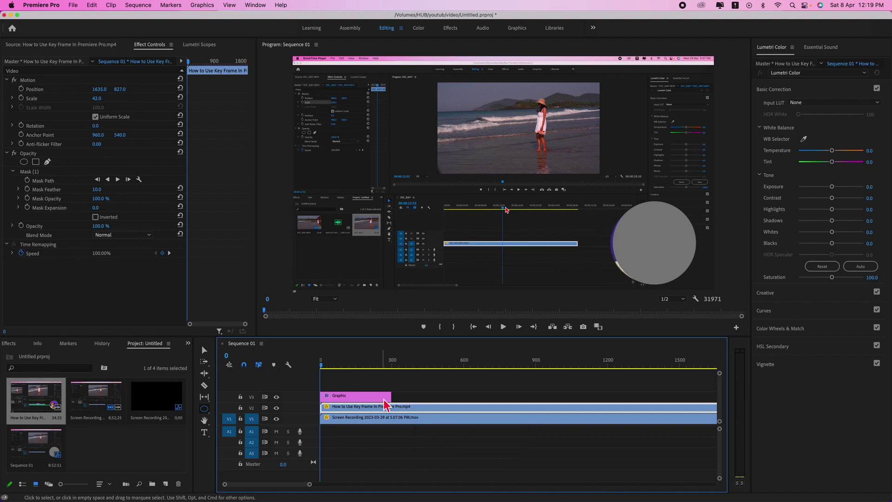
{"action": "left_click_drag", "start_coordinate": [400, 404], "coordinate": [398, 395]}
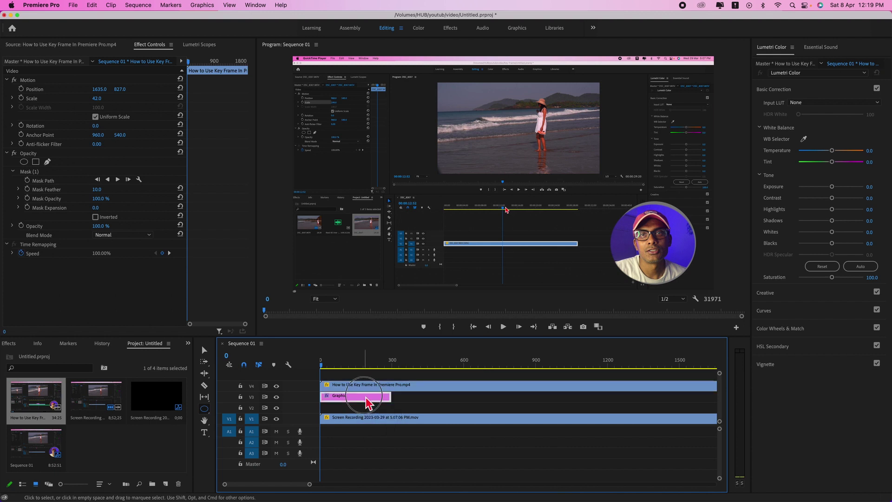
{"action": "left_click", "coordinate": [369, 400]}
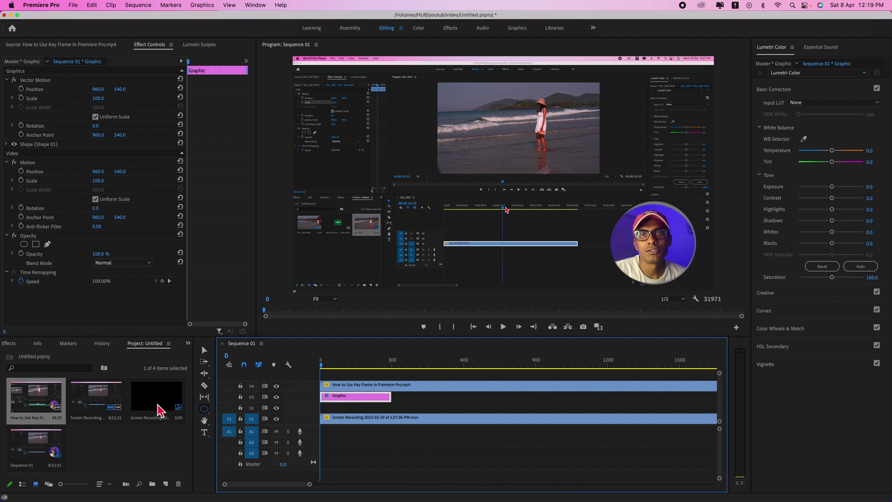
{"action": "left_click", "coordinate": [206, 351]}
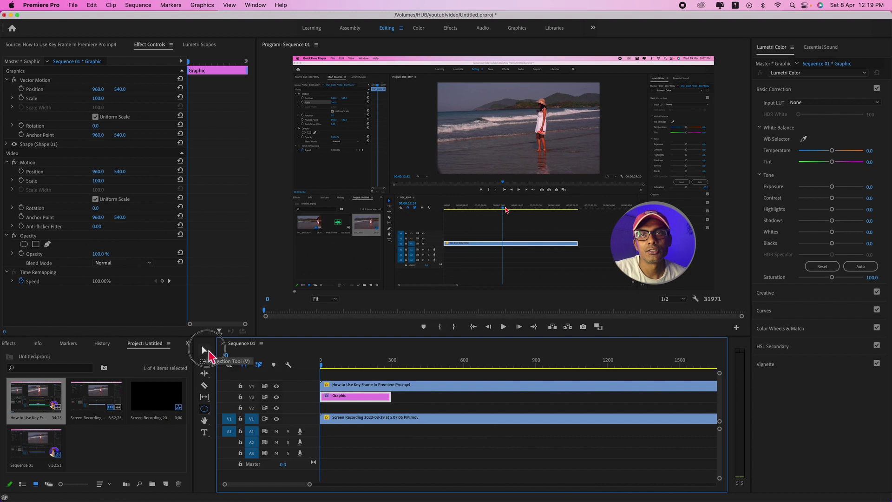
{"action": "left_click", "coordinate": [657, 238]}
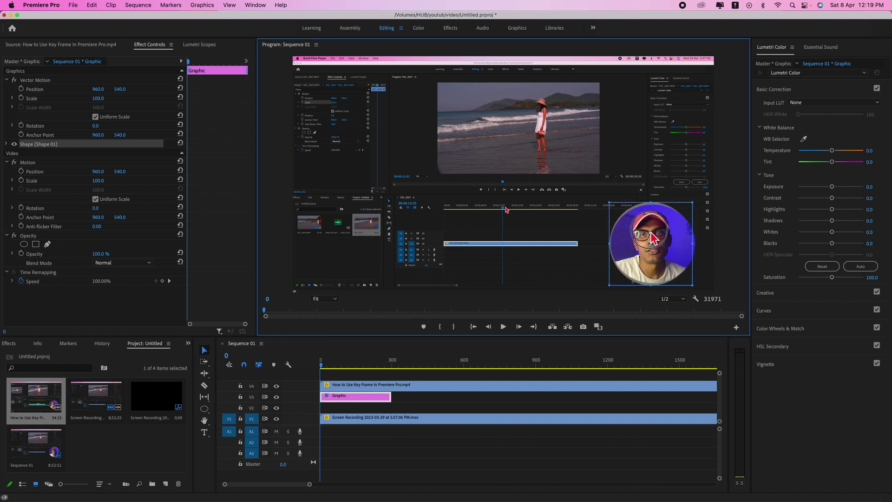
Resize the circle with its handles until it is just larger than the webcam bubble.
{"action": "left_click_drag", "start_coordinate": [651, 232], "coordinate": [653, 240]}
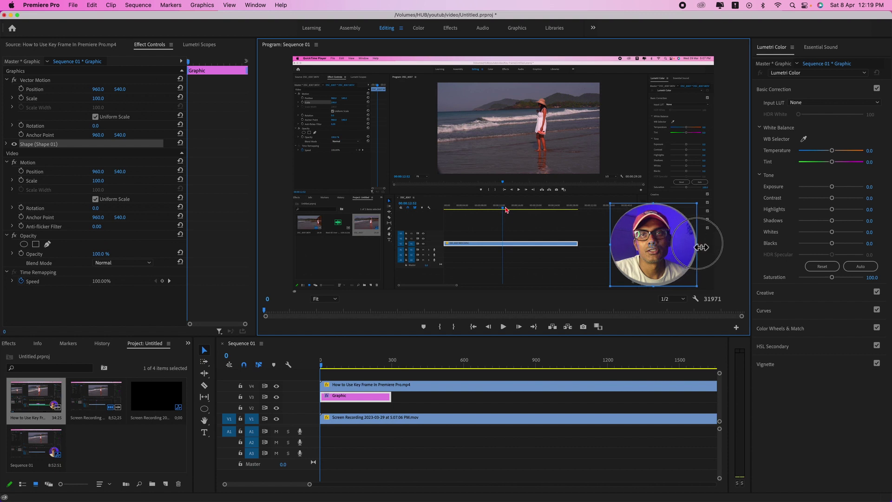
{"action": "left_click_drag", "start_coordinate": [700, 247], "coordinate": [697, 246]}
{"action": "left_click_drag", "start_coordinate": [614, 251], "coordinate": [612, 250]}
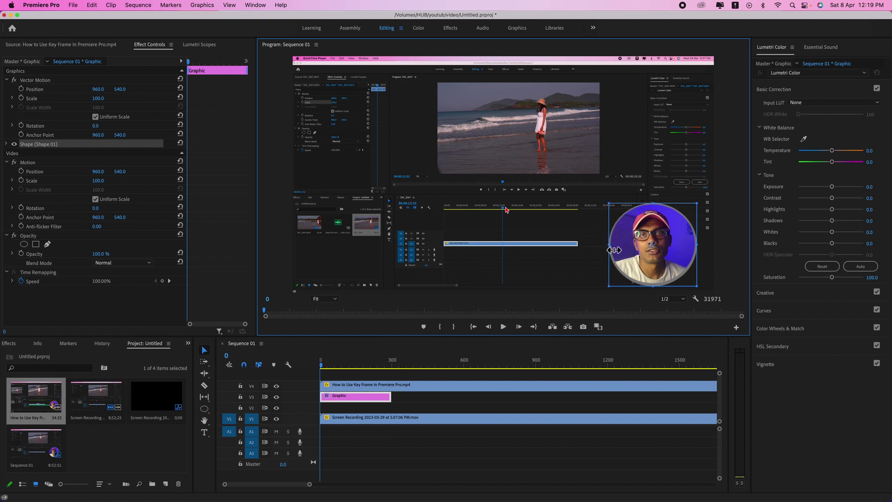
{"action": "left_click_drag", "start_coordinate": [653, 285], "coordinate": [656, 291]}
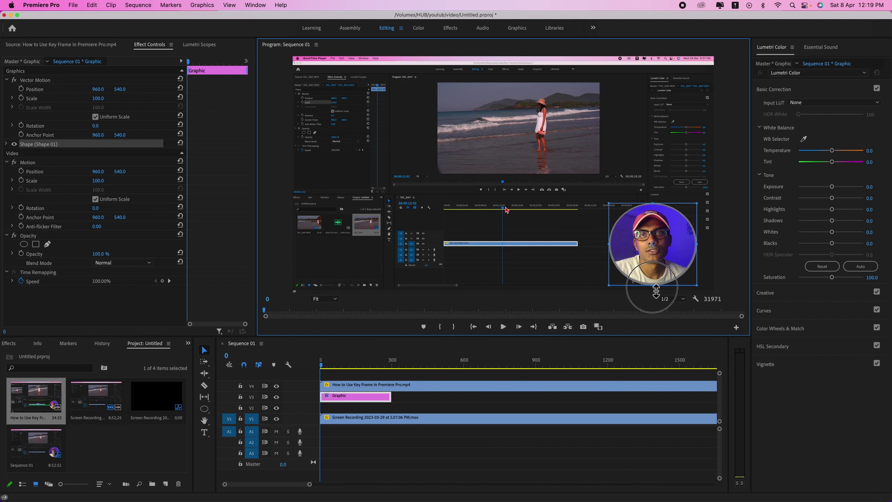
{"action": "left_click_drag", "start_coordinate": [656, 291], "coordinate": [657, 282]}
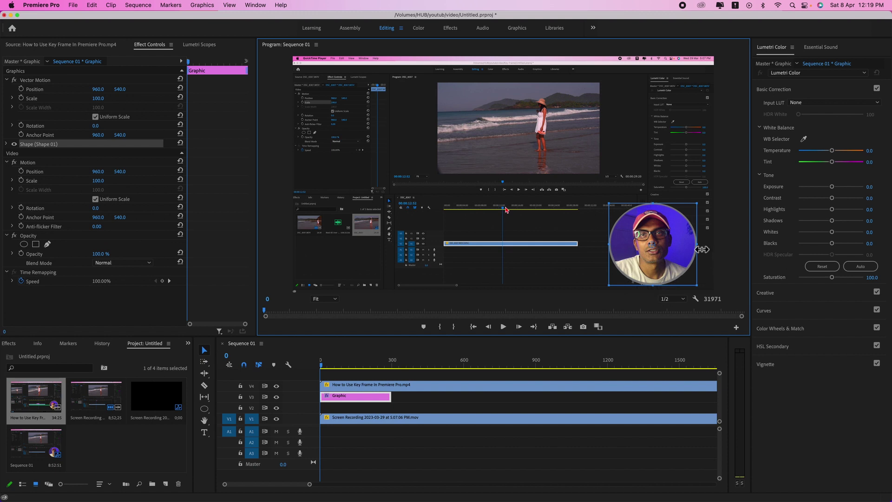
{"action": "left_click_drag", "start_coordinate": [702, 250], "coordinate": [699, 249]}
{"action": "left_click_drag", "start_coordinate": [614, 247], "coordinate": [665, 253]}
{"action": "left_click_drag", "start_coordinate": [658, 291], "coordinate": [657, 291]}
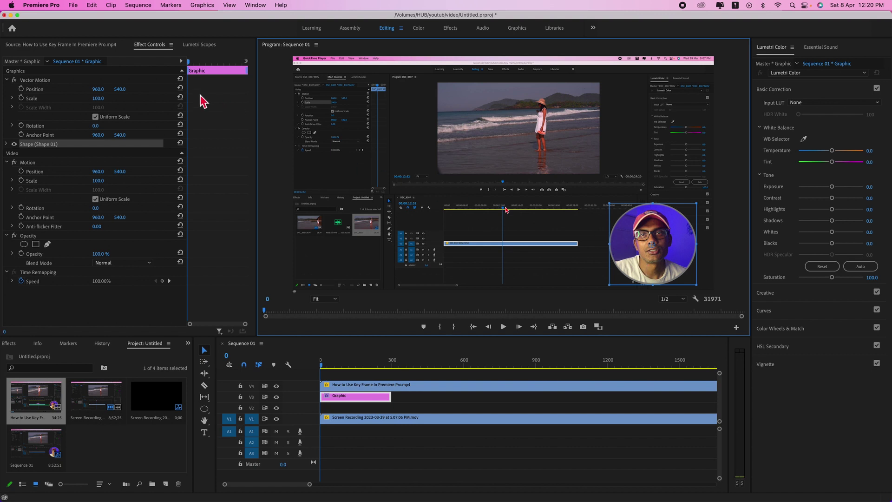
Change the Shape 01 fill colour to yellow, forming a yellow ring around the webcam.
{"action": "left_click", "coordinate": [7, 144]}
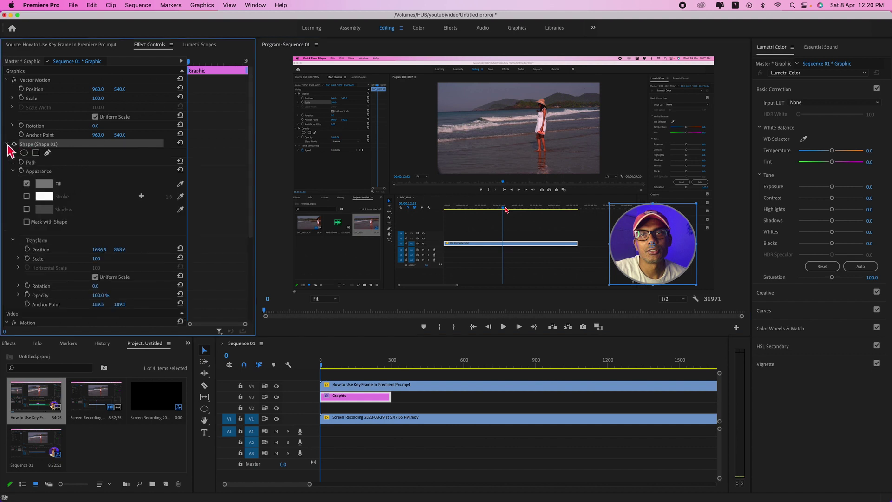
{"action": "left_click", "coordinate": [45, 186]}
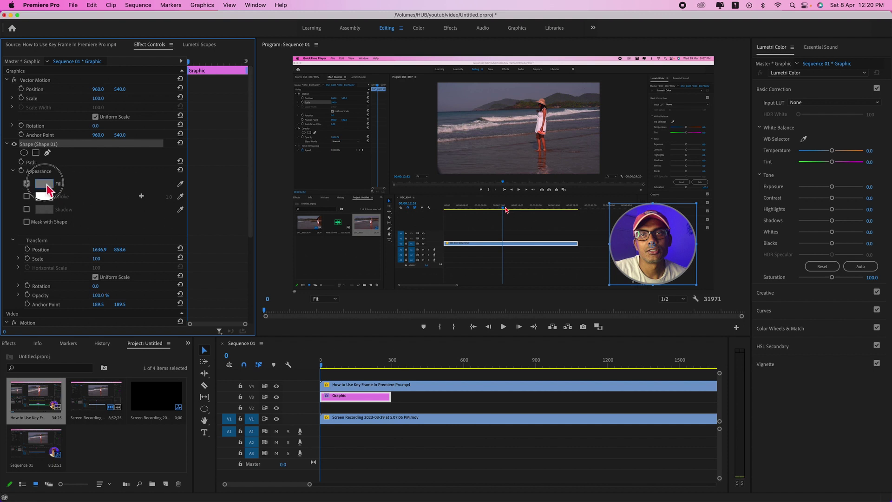
{"action": "left_click", "coordinate": [46, 188]}
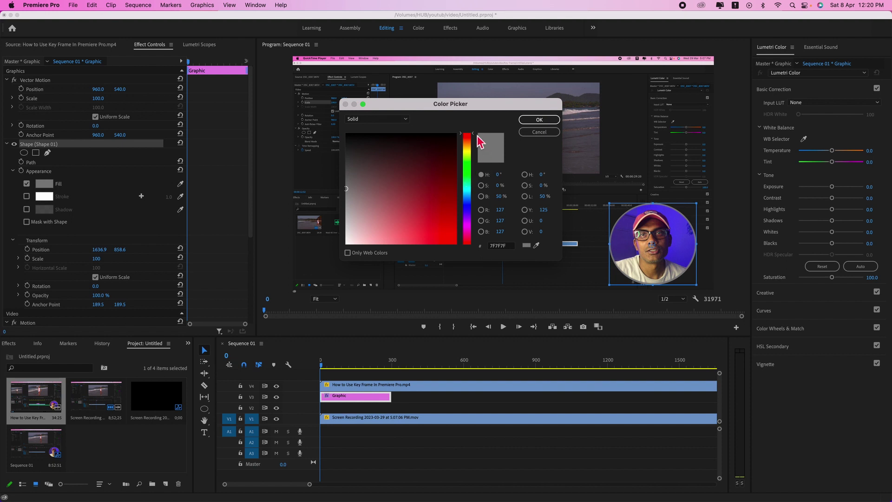
{"action": "left_click_drag", "start_coordinate": [475, 134], "coordinate": [475, 138]}
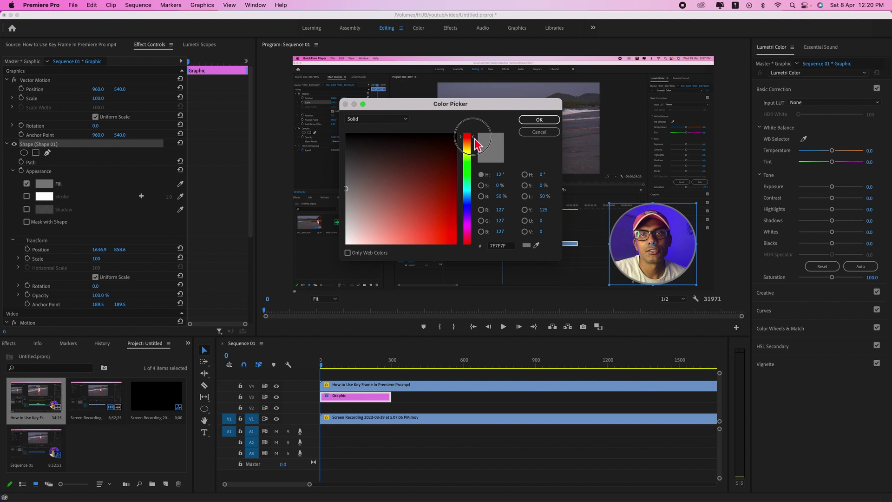
{"action": "left_click_drag", "start_coordinate": [474, 138], "coordinate": [474, 157]}
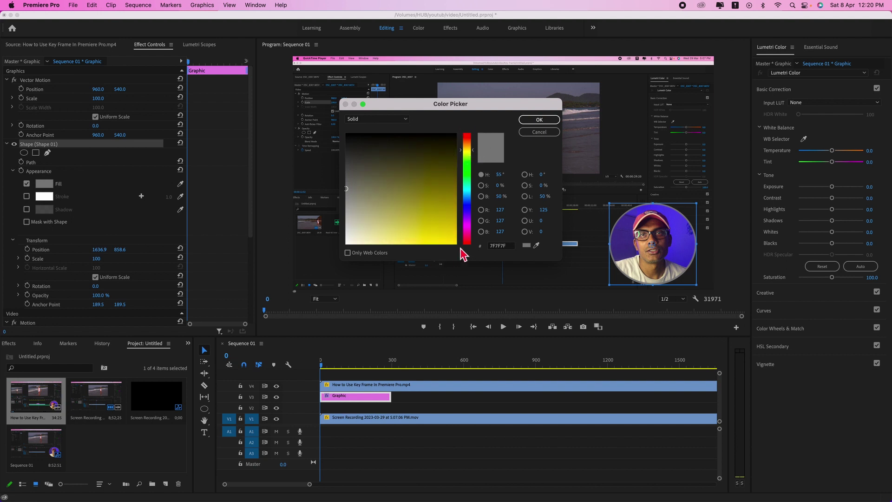
{"action": "left_click", "coordinate": [457, 246]}
{"action": "left_click", "coordinate": [540, 119]}
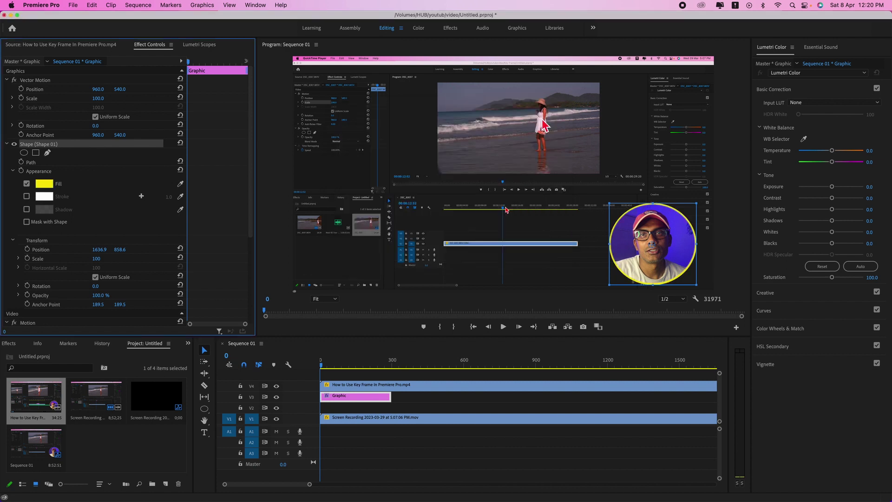